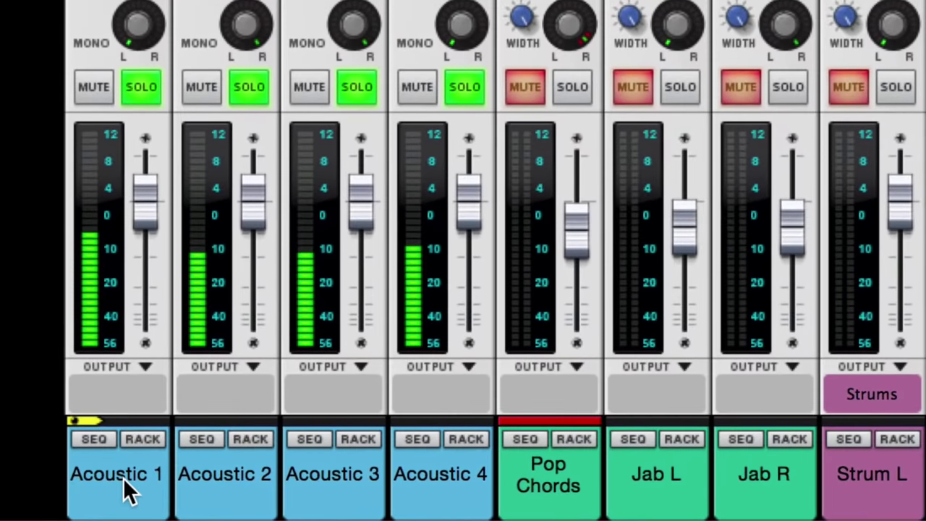
Route Acoustic 1–4 into a new output bus and name the bus 'Acoustic'
click(123, 492)
shift+click(227, 473)
shift+click(335, 478)
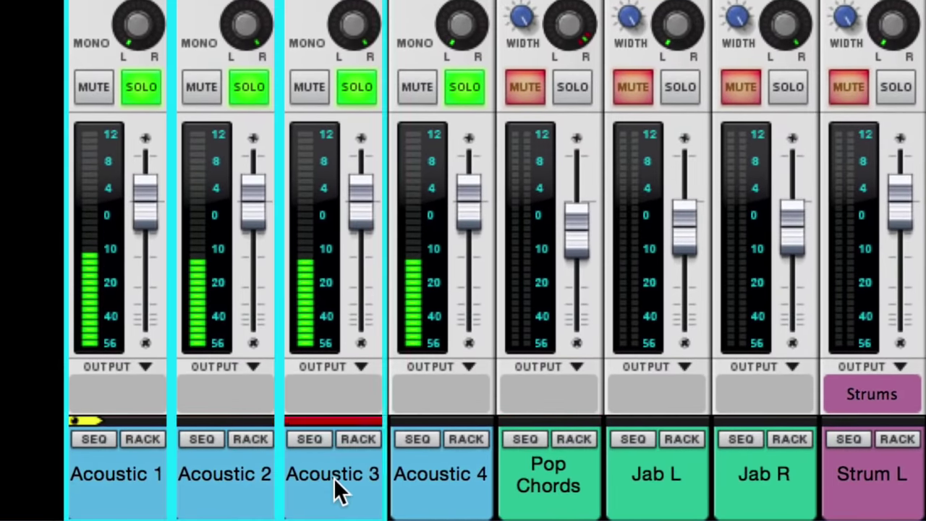
shift+click(444, 467)
click(286, 12)
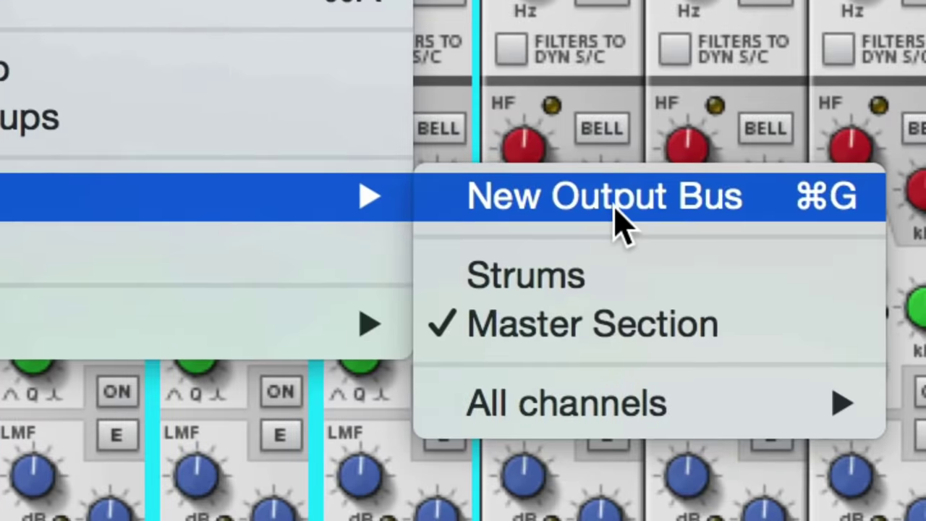
click(850, 364)
double_click(786, 444)
text(Ac)
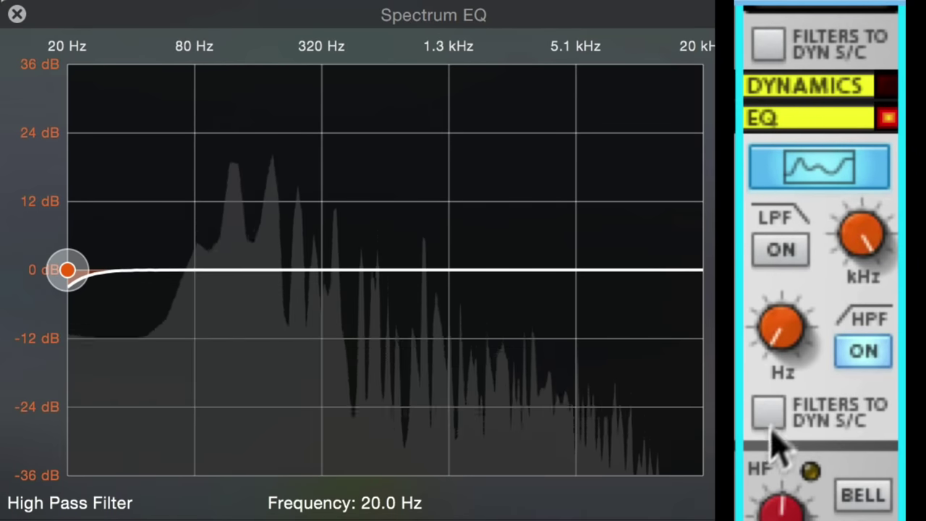
Raise the Acoustic bus high-pass cutoff from 20 Hz to about 281 Hz
mouse_move(781, 346)
mouse_down()
mouse_move(798, 300)
mouse_move(798, 253)
mouse_up()
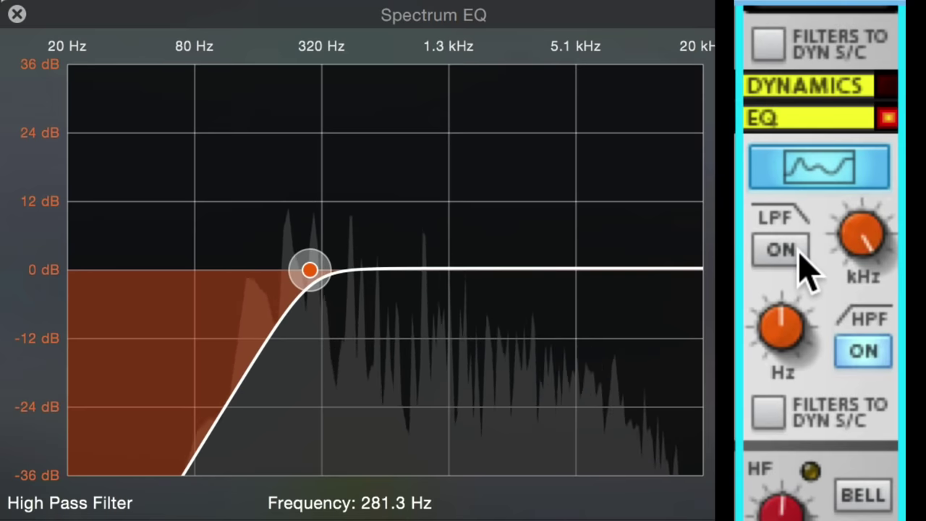
Turn on the Acoustic bus low-pass filter with its cutoff around 4.5 kHz
click(799, 257)
drag(854, 236, 879, 325)
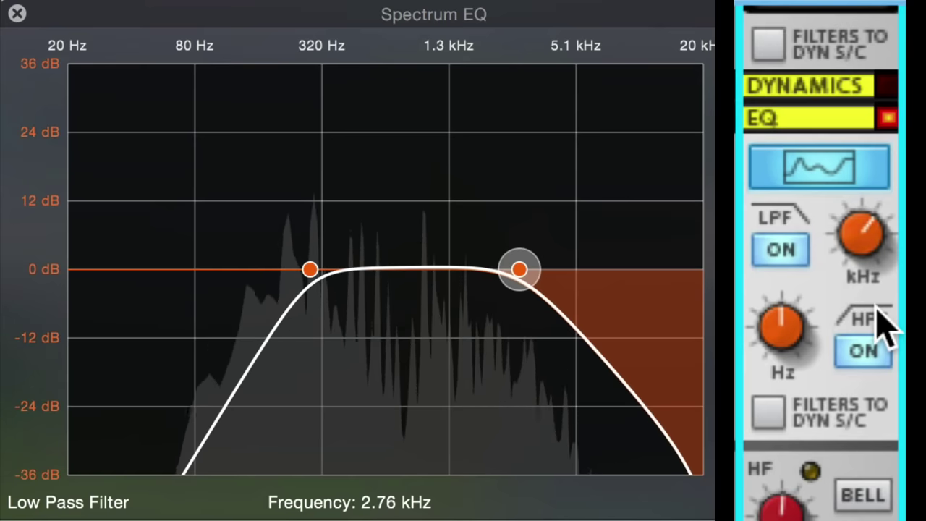
mouse_move(854, 244)
mouse_down()
mouse_move(846, 207)
mouse_move(857, 194)
mouse_up()
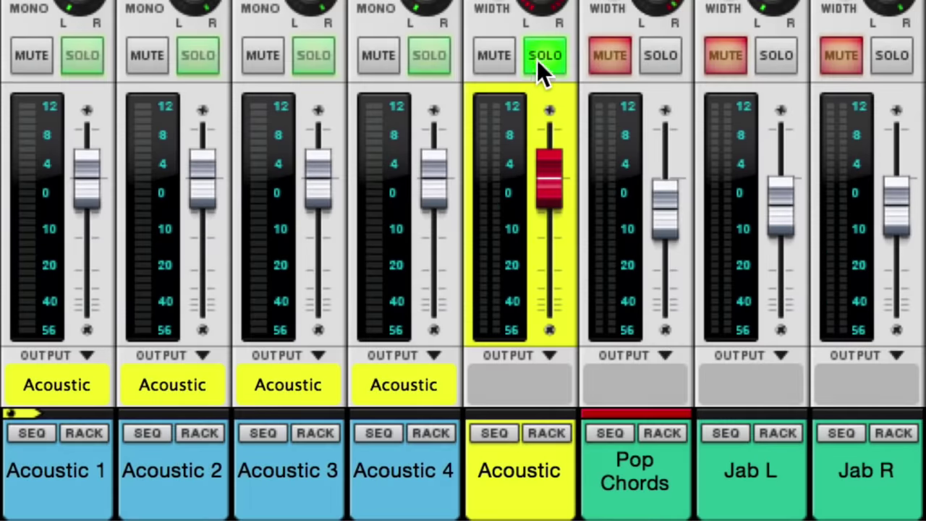
Solo Pop Chords instead of Acoustic and enable its high-pass filter with a raised cutoff
click(537, 60)
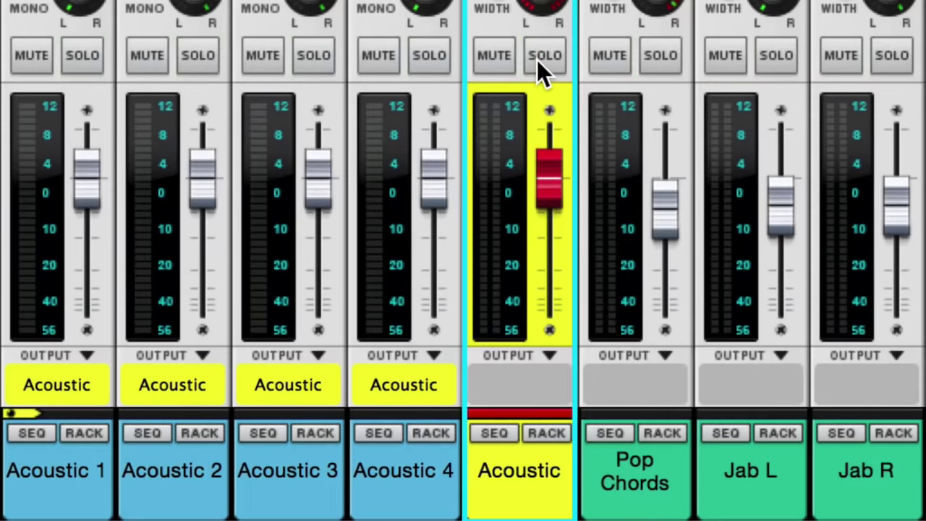
click(668, 54)
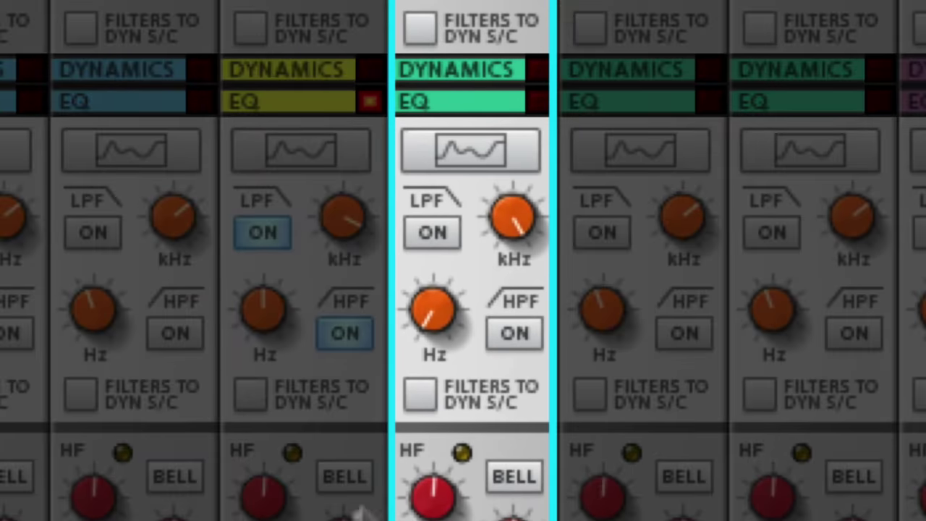
click(504, 343)
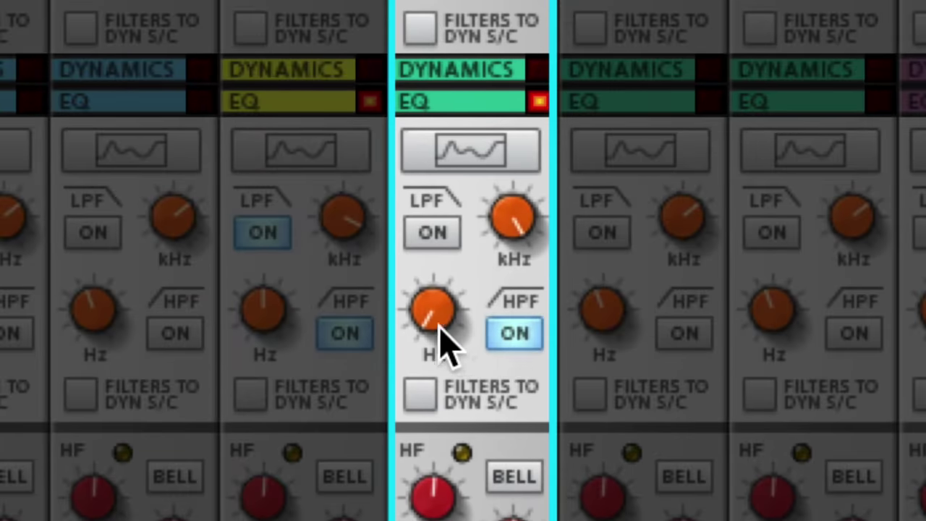
drag(438, 325, 443, 288)
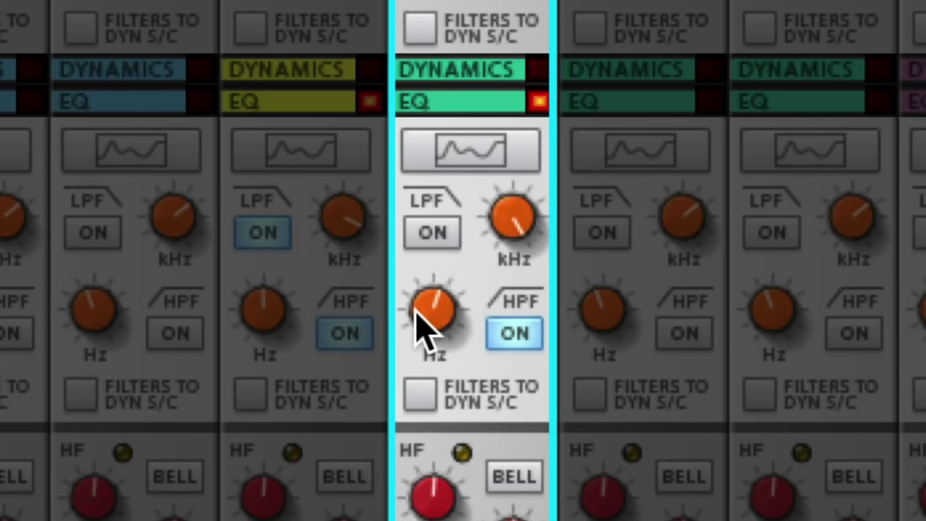
drag(423, 329, 424, 352)
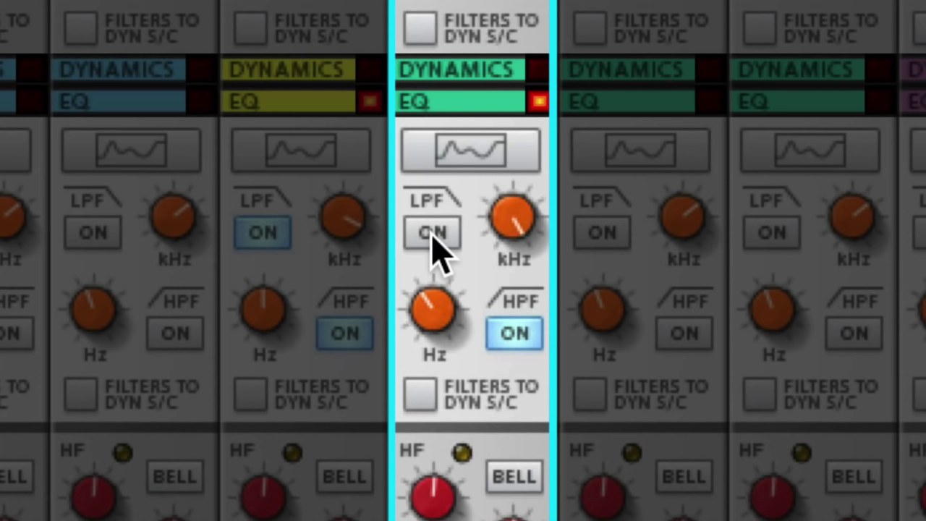
Enable the Pop Chords low-pass filter and fine-tune its cutoff frequency
click(433, 233)
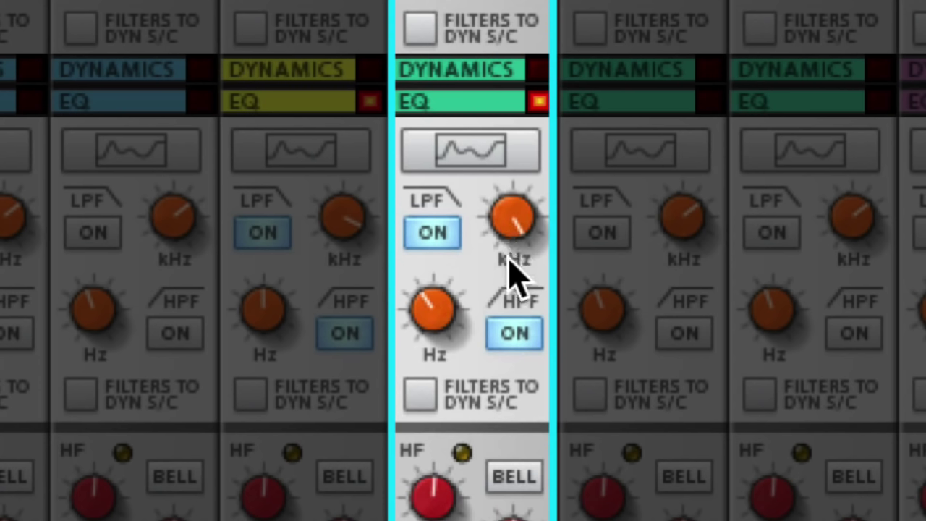
drag(513, 273, 519, 340)
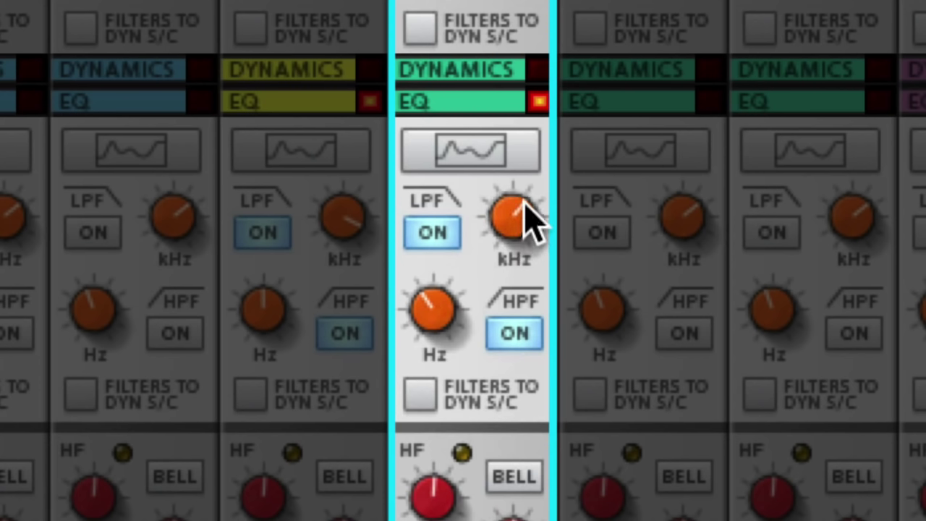
drag(525, 217, 533, 173)
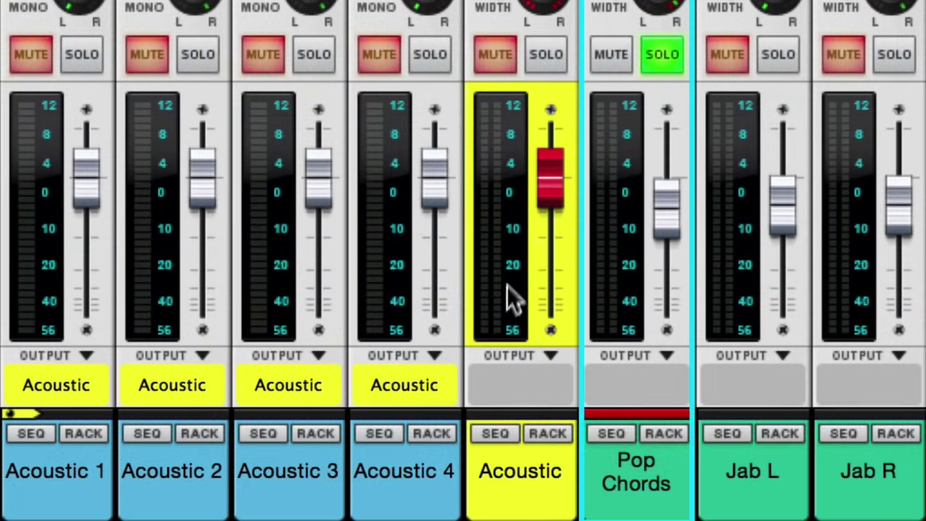
Solo Jab L in place of Pop Chords with both filters on, low-pass cutoff lowered slightly
click(660, 62)
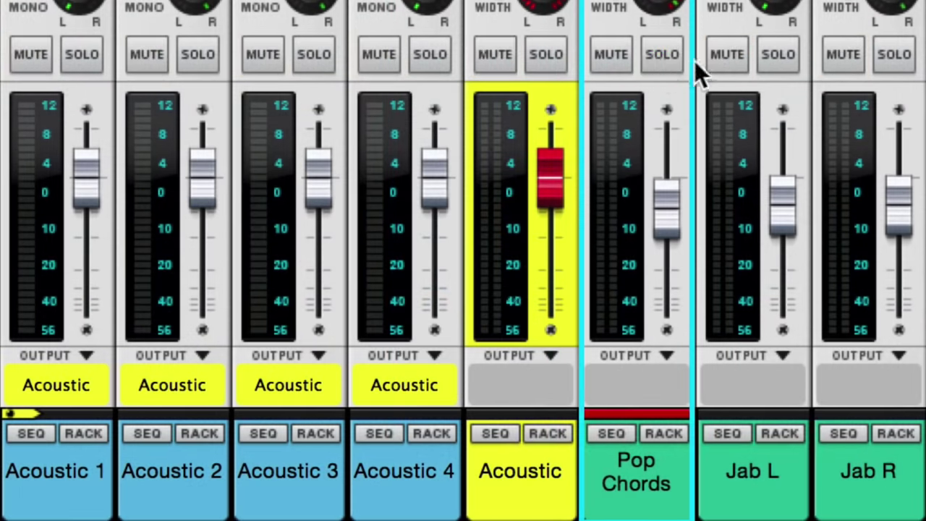
click(770, 67)
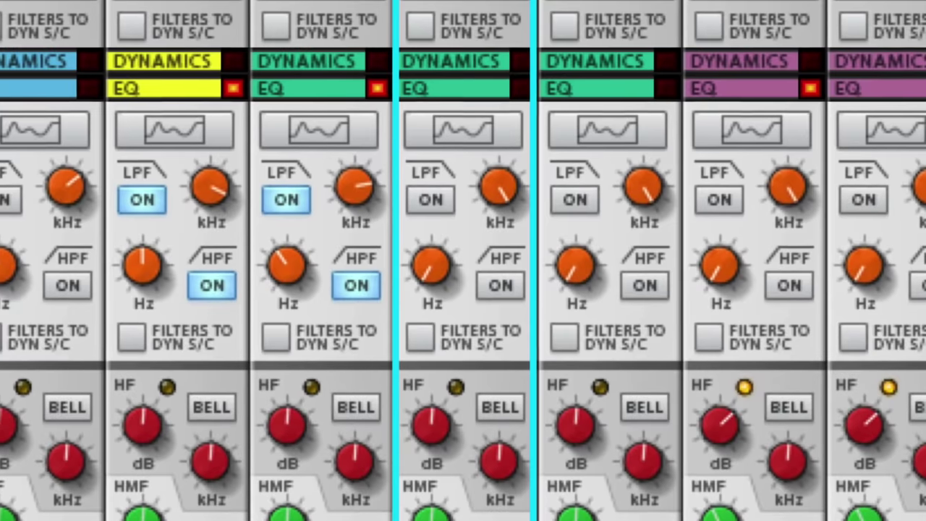
click(499, 287)
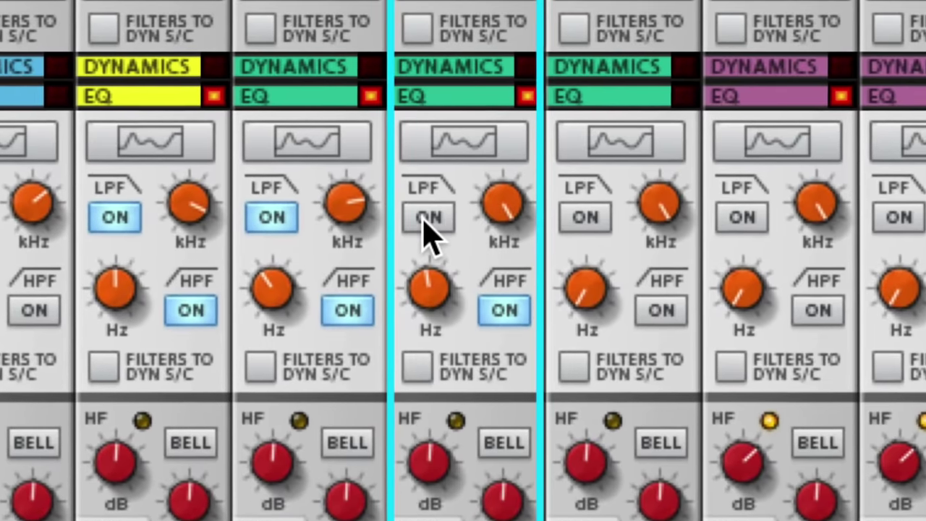
click(426, 219)
drag(490, 224, 493, 257)
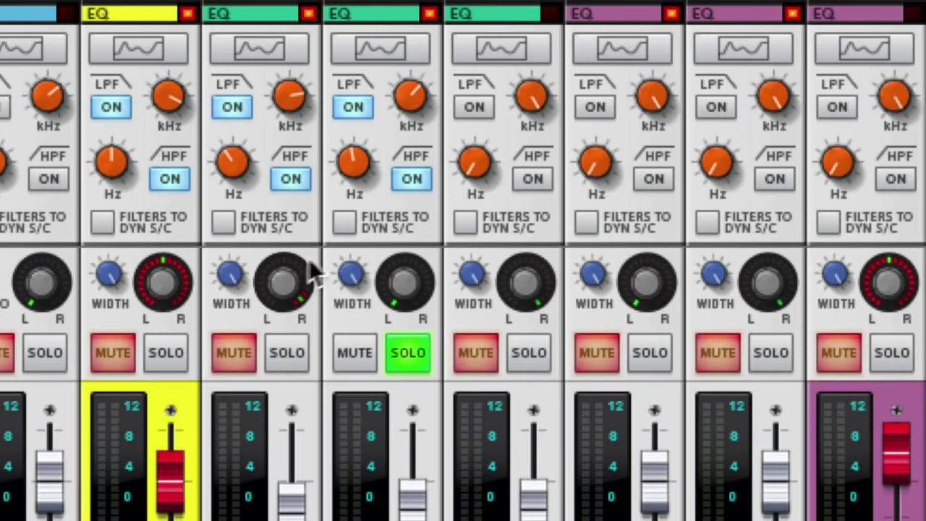
Copy a guitar channel's filter and EQ settings onto another green guitar channel, then solo Strum L
right_click(384, 214)
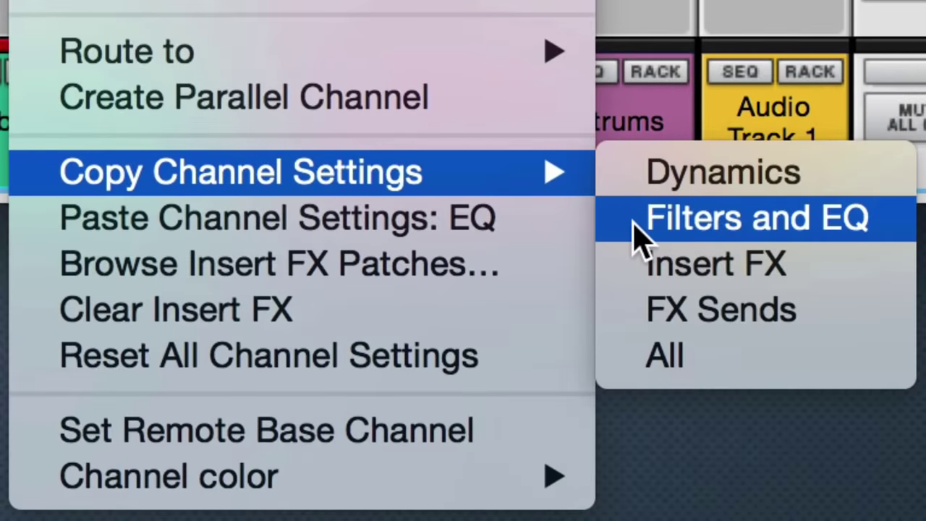
click(634, 225)
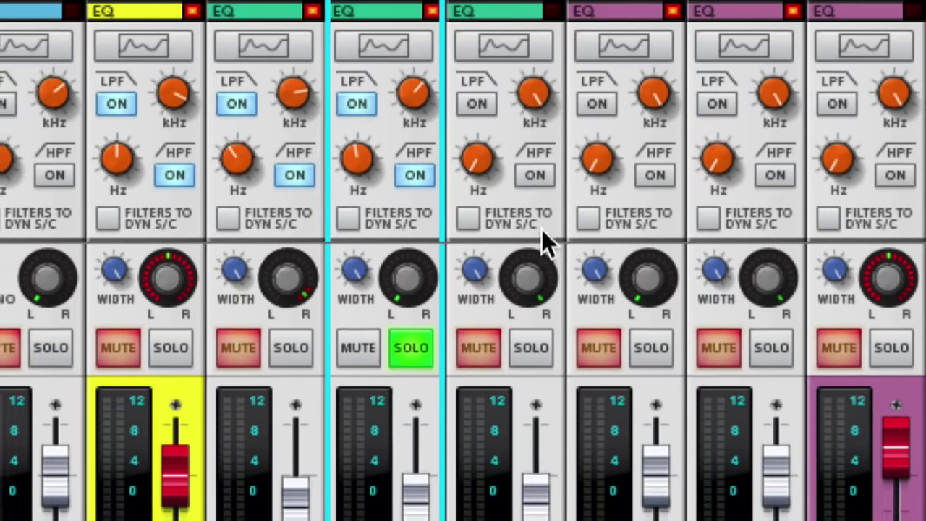
right_click(542, 230)
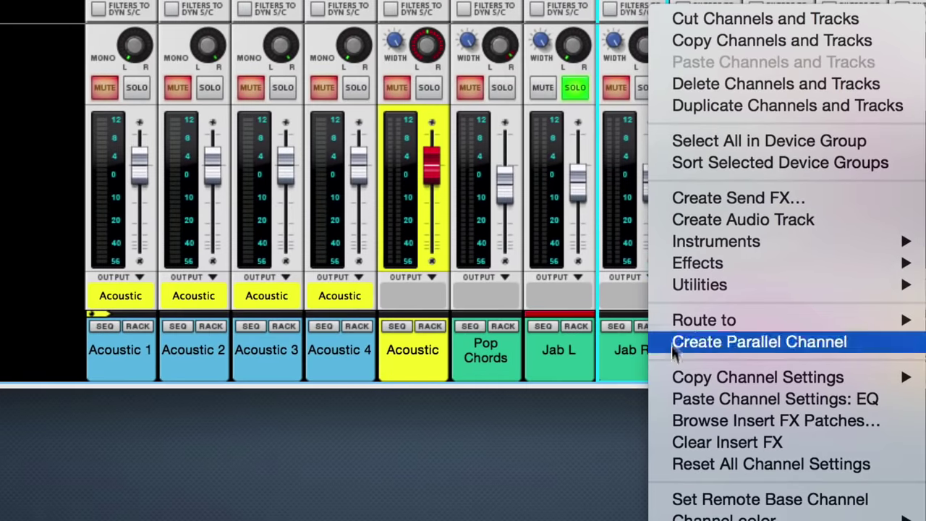
click(667, 400)
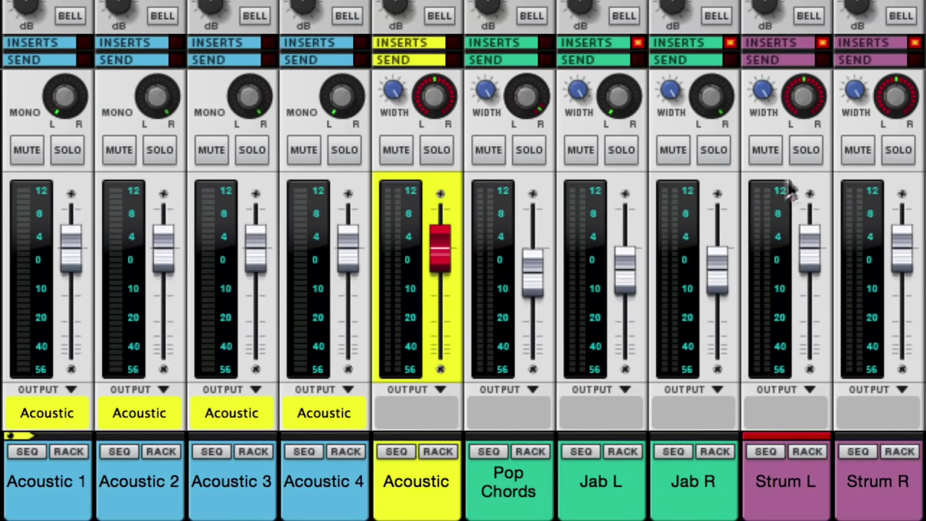
click(810, 151)
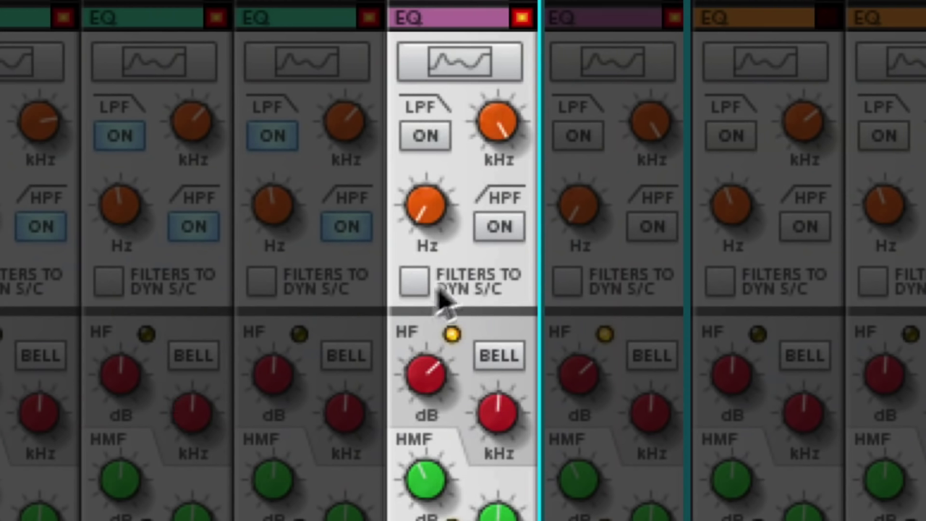
Enable Strum L's high-pass filter with a higher cutoff and low-pass filter with a lower cutoff
click(491, 232)
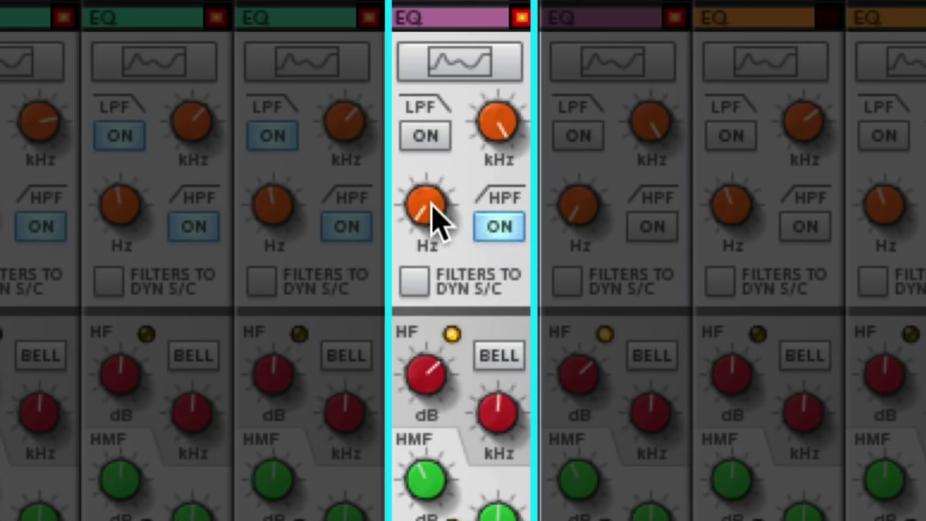
drag(429, 191, 416, 140)
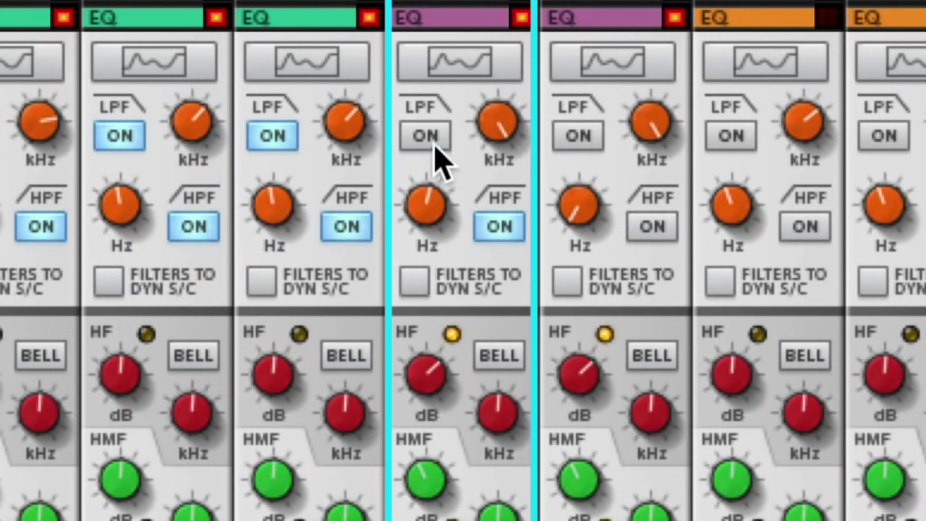
click(434, 141)
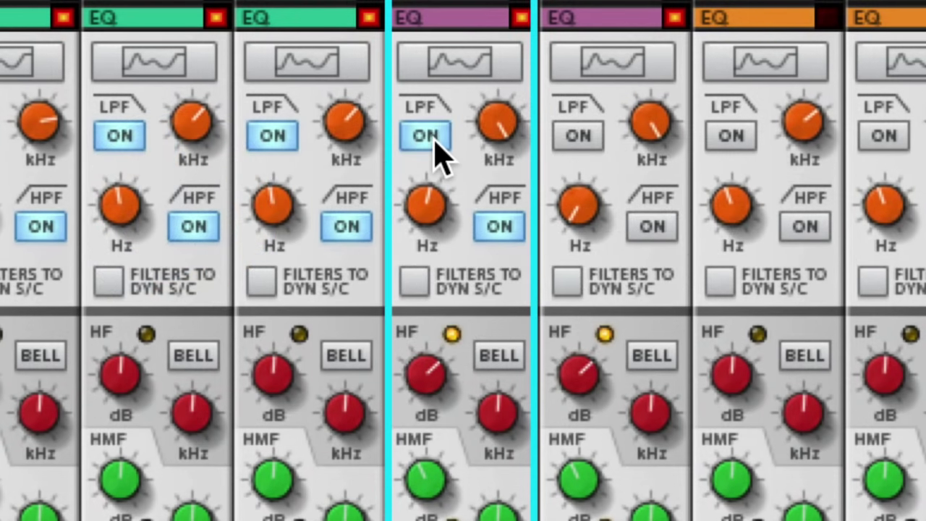
mouse_move(490, 131)
mouse_down()
mouse_move(492, 182)
mouse_move(504, 194)
mouse_up()
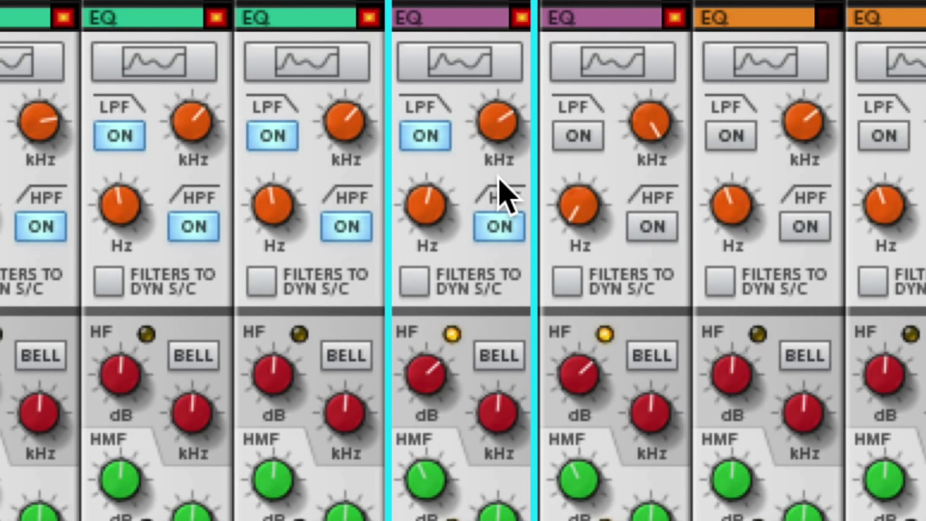
Copy Strum L's filter and EQ settings and bring up Strum R's channel menu for pasting
right_click(504, 194)
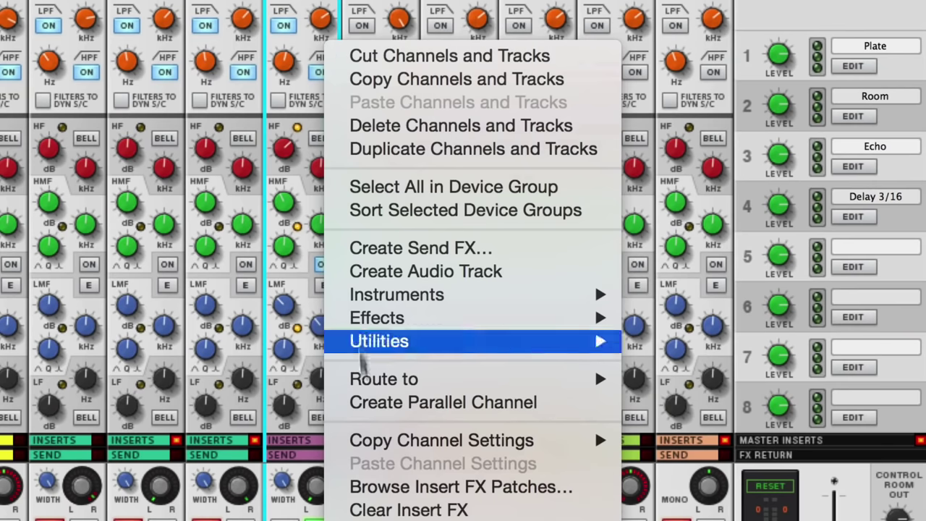
click(657, 470)
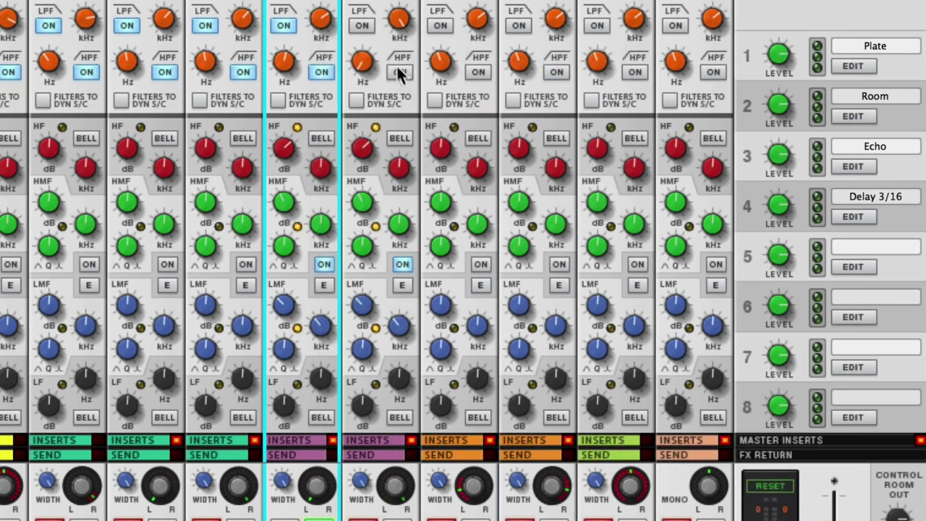
right_click(390, 41)
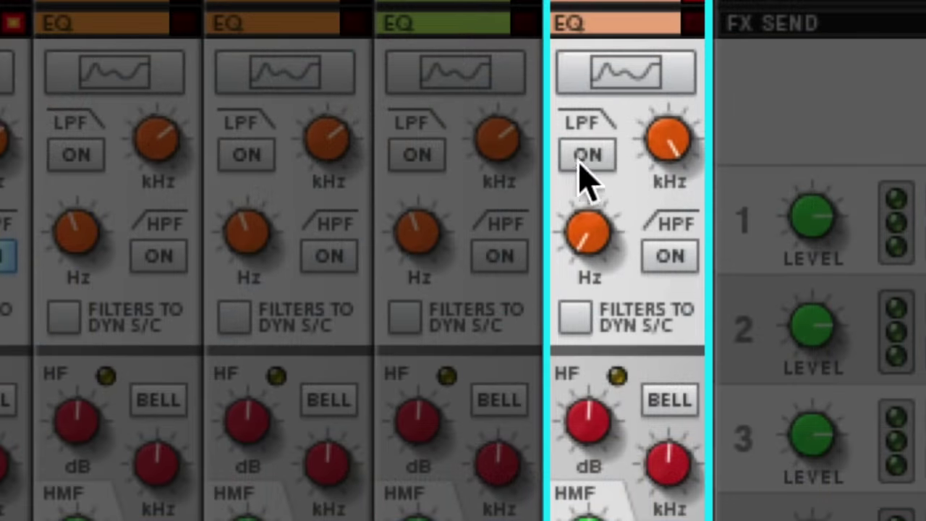
Enable the Bass low-pass filter and bring its cutoff slightly below maximum
click(586, 155)
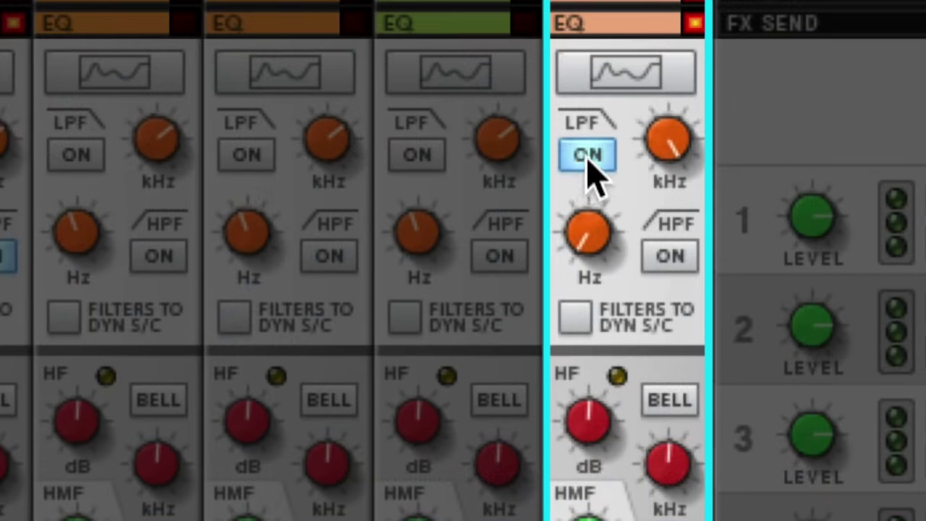
drag(655, 163, 669, 232)
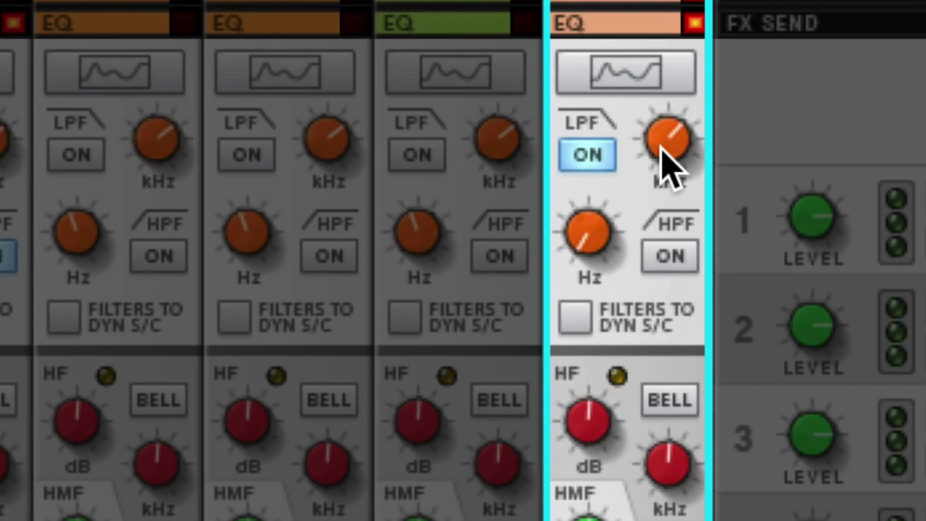
drag(659, 148, 667, 181)
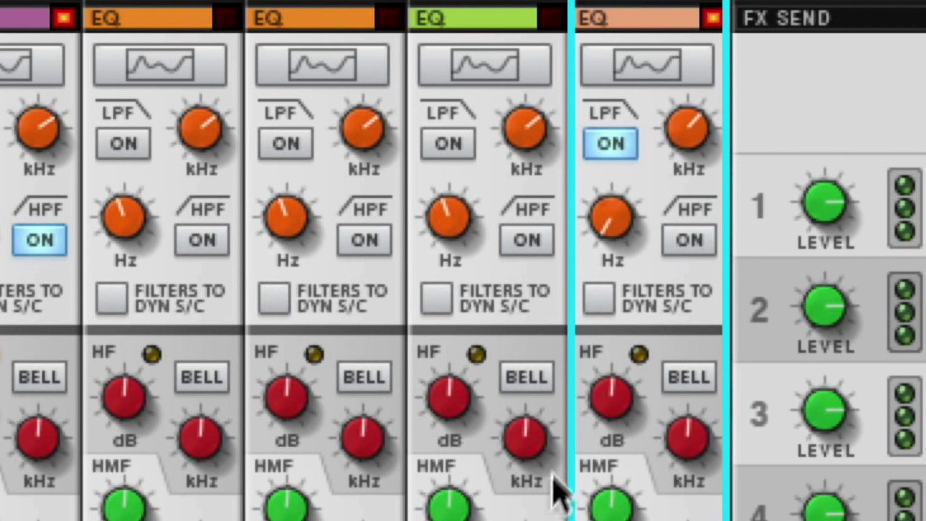
Enable the Bass high-pass filter and raise its cutoff frequency
click(668, 243)
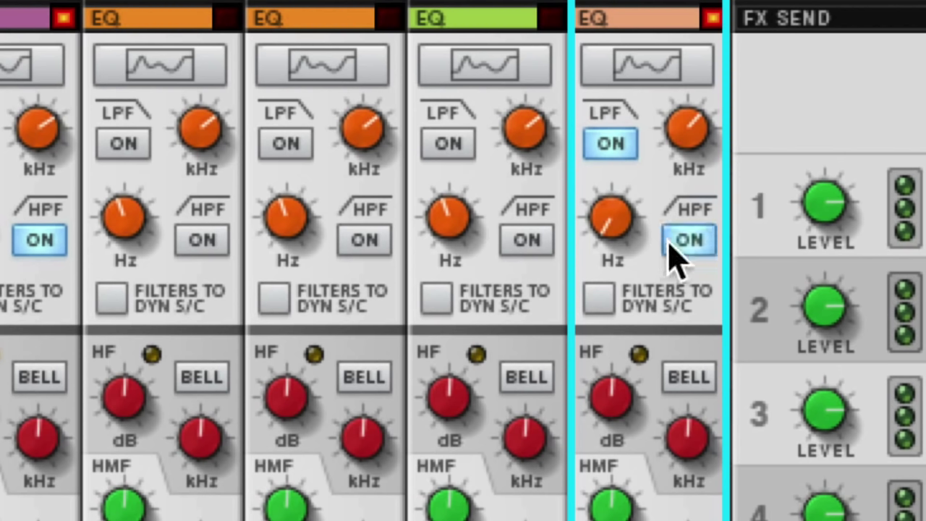
drag(620, 231, 620, 199)
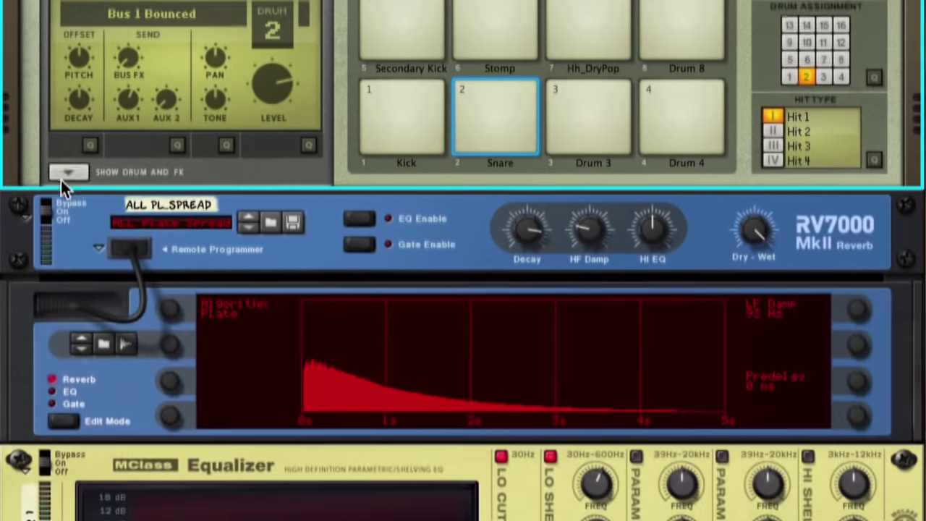
Add a high-pass Filter with lowered cutoff to Kong's Snare pad, then adjust the Kick pad's filter cutoff
click(63, 177)
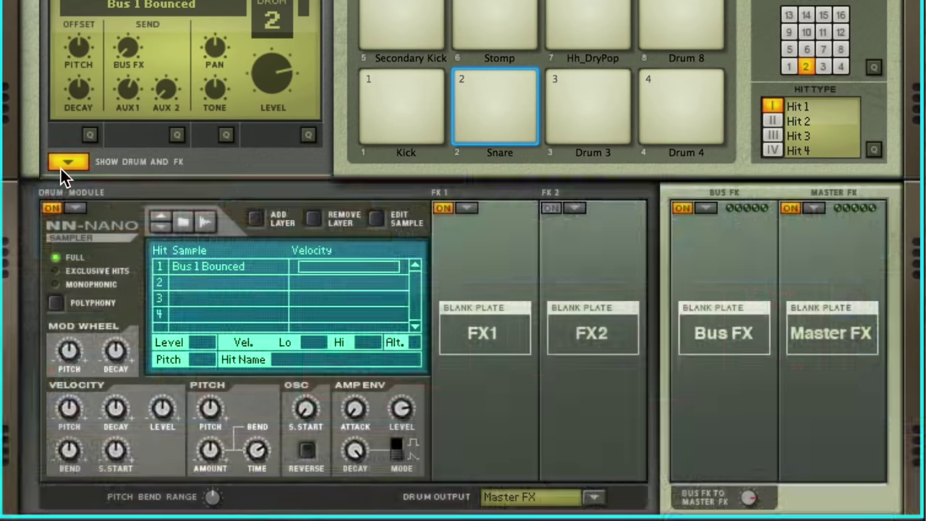
click(463, 210)
click(487, 328)
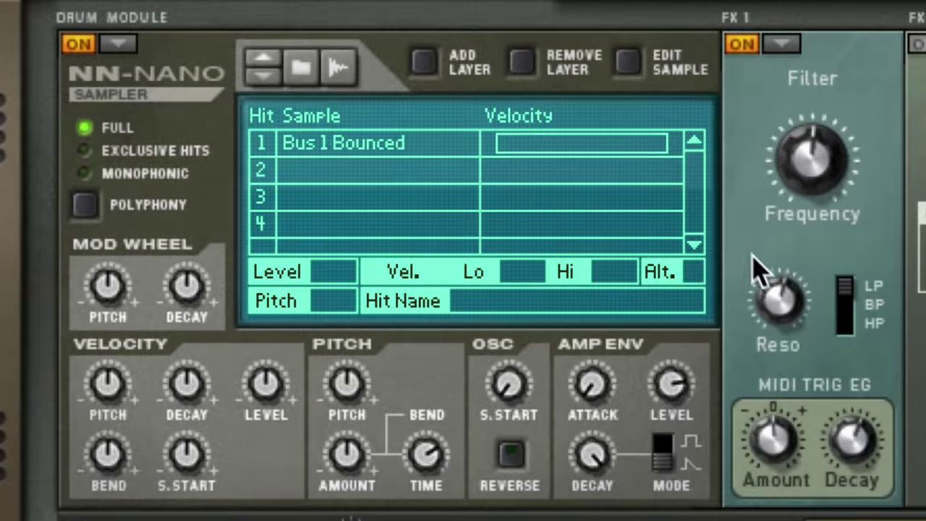
click(845, 322)
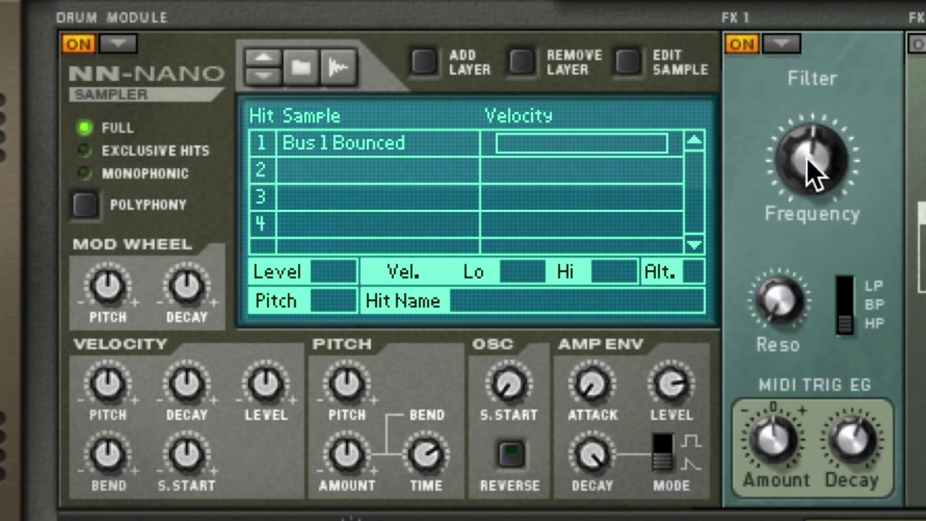
drag(812, 176, 814, 210)
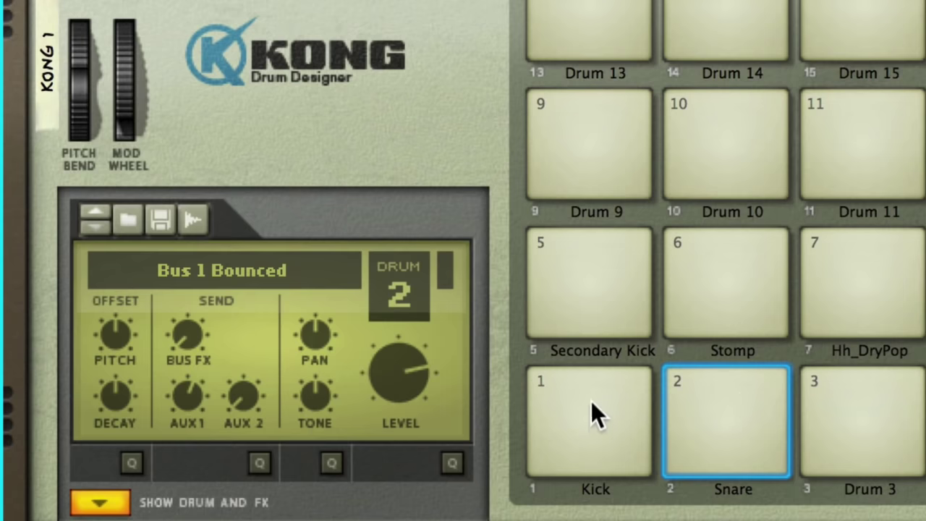
click(590, 398)
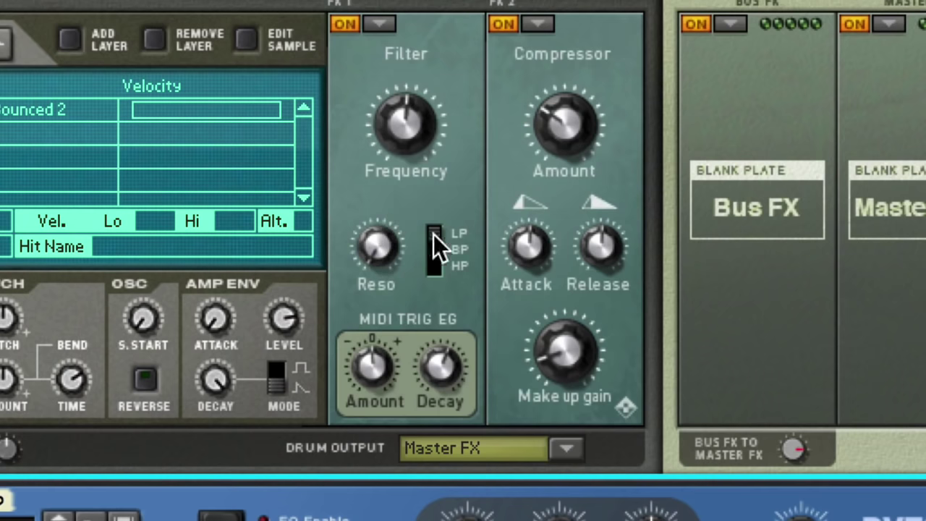
drag(409, 141, 386, 109)
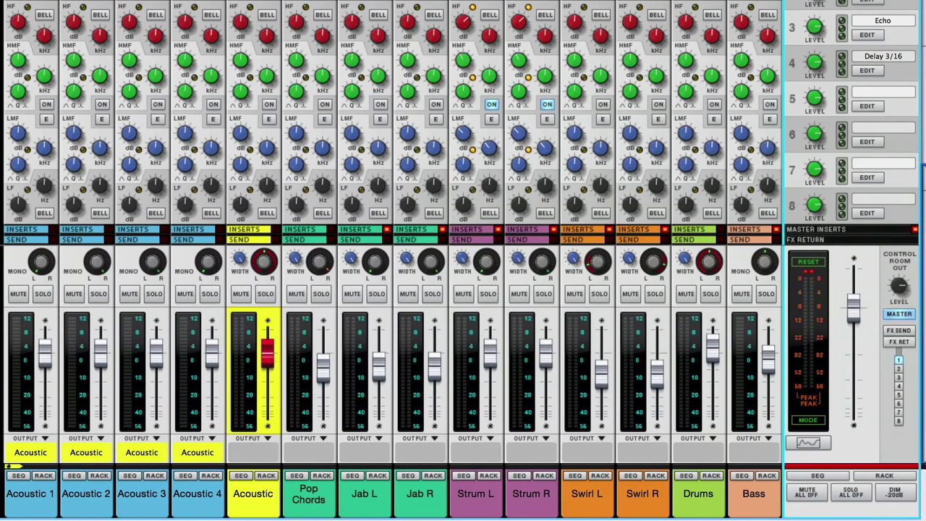
Start playback of the full mix to hear the new filters
key(space)
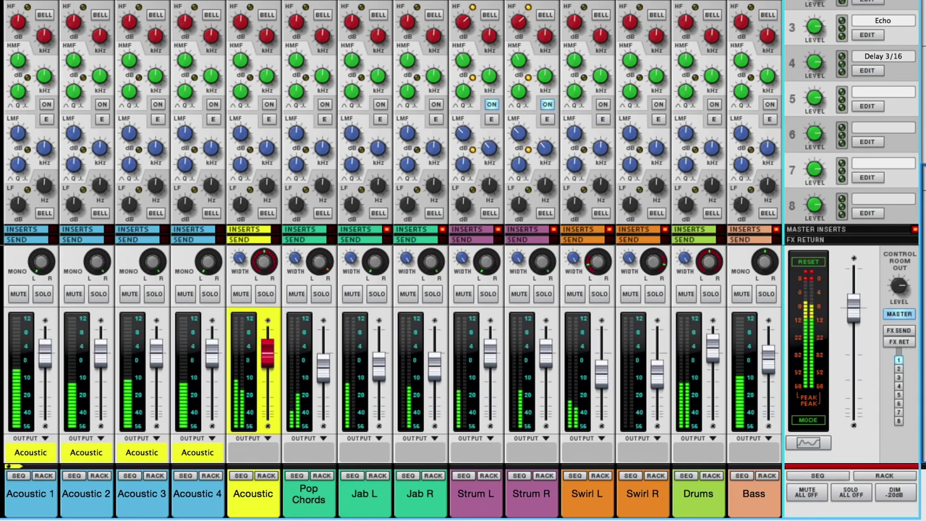